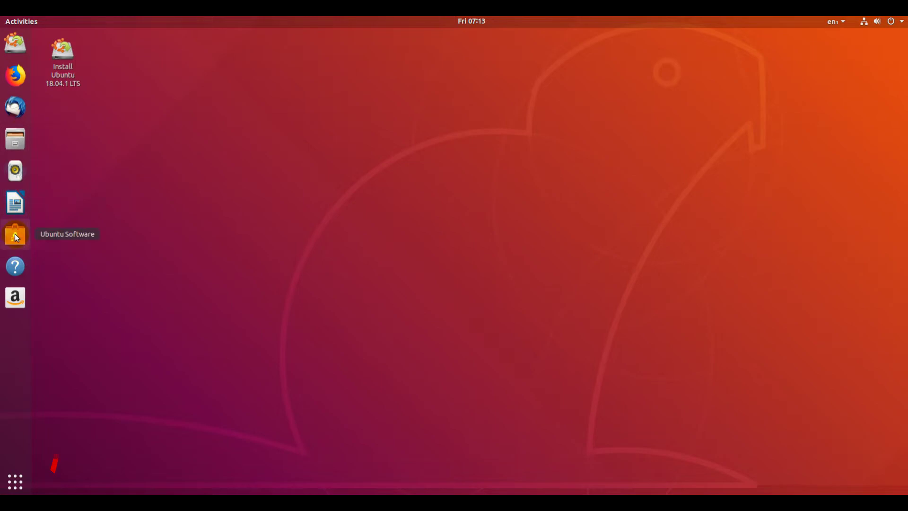
Open the Files manager, view its About information and scroll through the full credits, and close it
{"action": "left_click", "coordinate": [17, 139]}
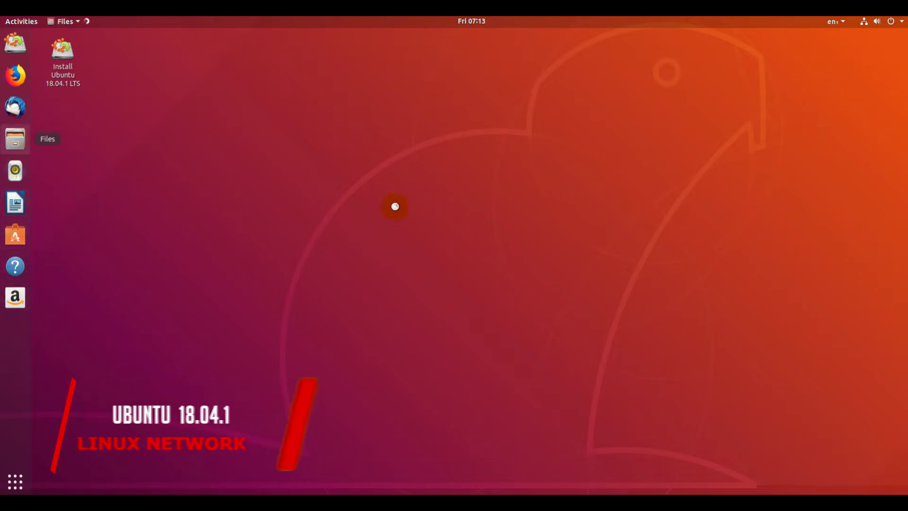
{"action": "left_click_drag", "start_coordinate": [281, 97], "coordinate": [502, 94]}
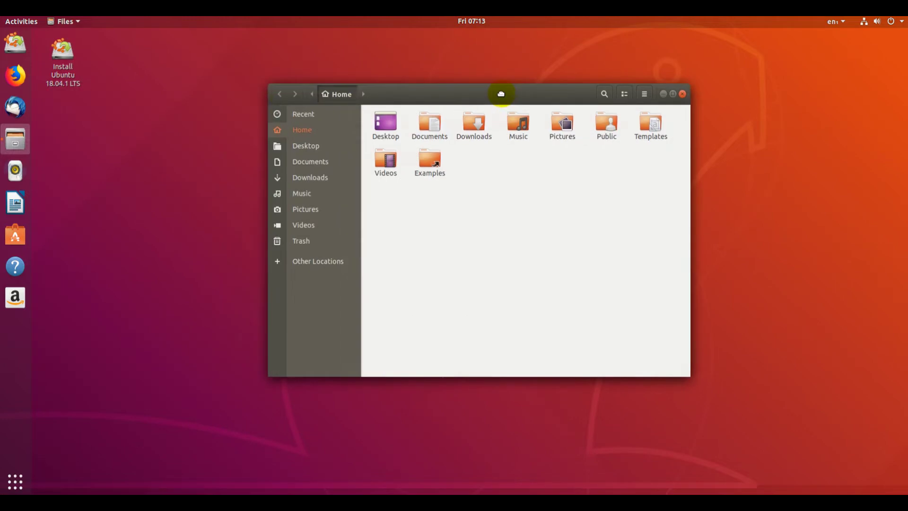
{"action": "left_click", "coordinate": [75, 22]}
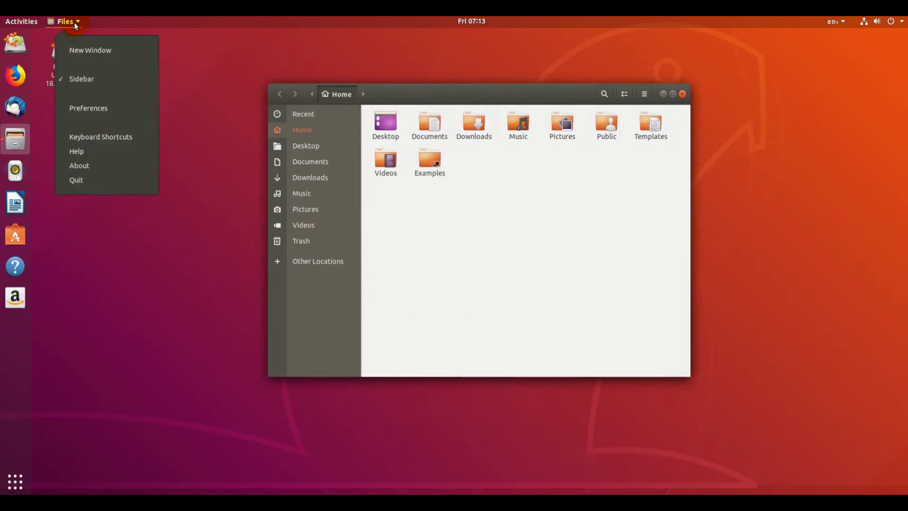
{"action": "left_click", "coordinate": [102, 164]}
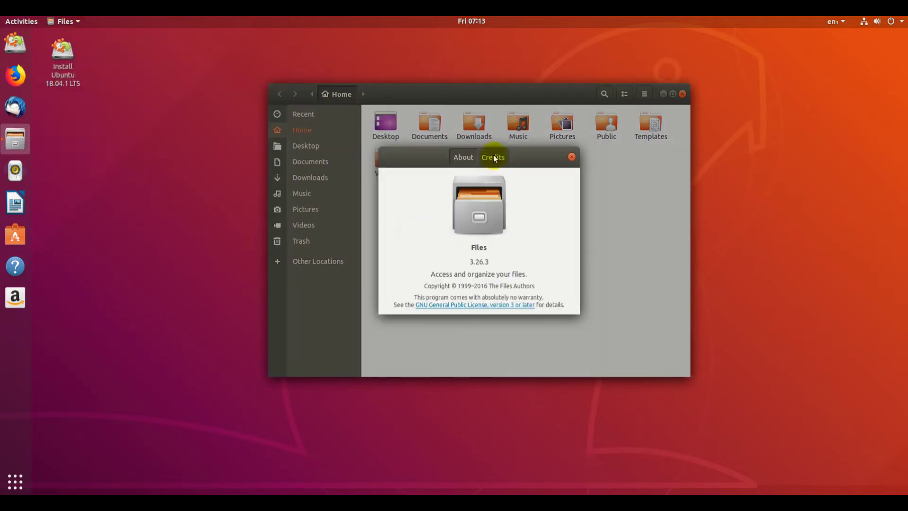
{"action": "left_click", "coordinate": [492, 157]}
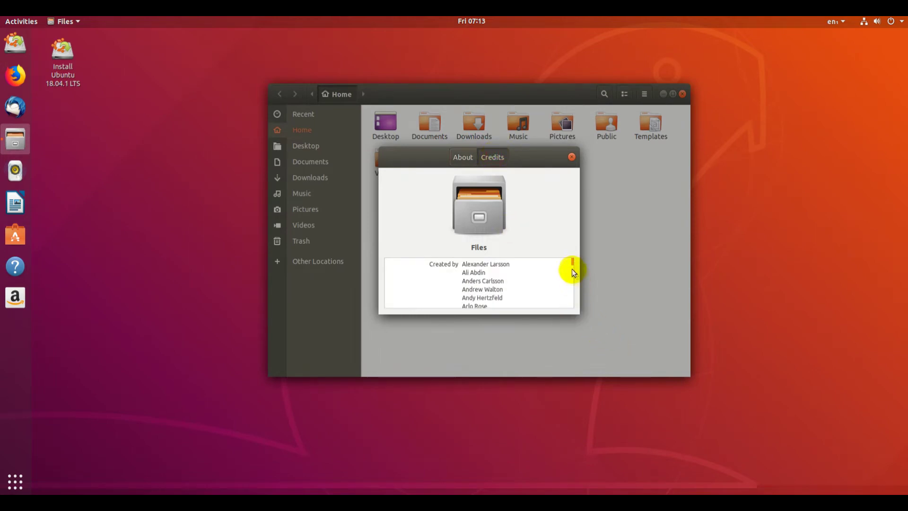
{"action": "left_click_drag", "start_coordinate": [571, 262], "coordinate": [578, 330]}
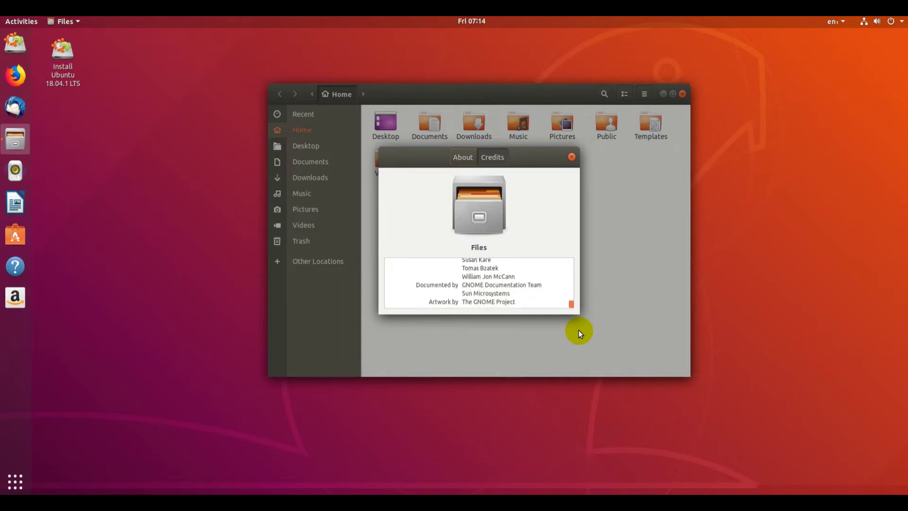
{"action": "left_click", "coordinate": [571, 156]}
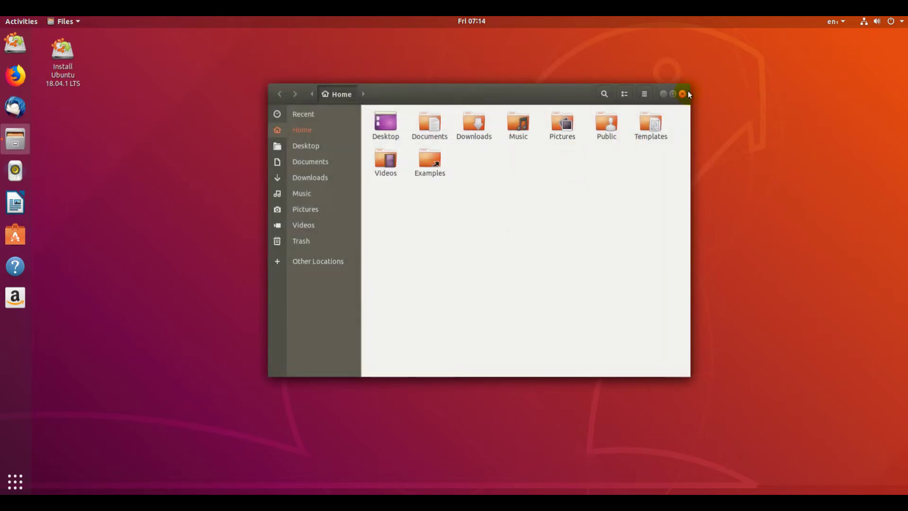
{"action": "left_click", "coordinate": [683, 95]}
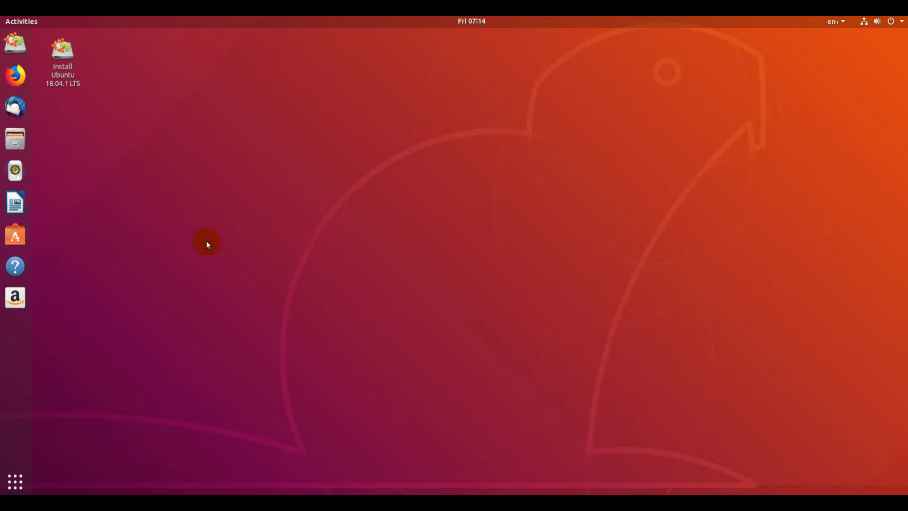
Launch System Monitor from the list of all installed applications
{"action": "left_click", "coordinate": [18, 480]}
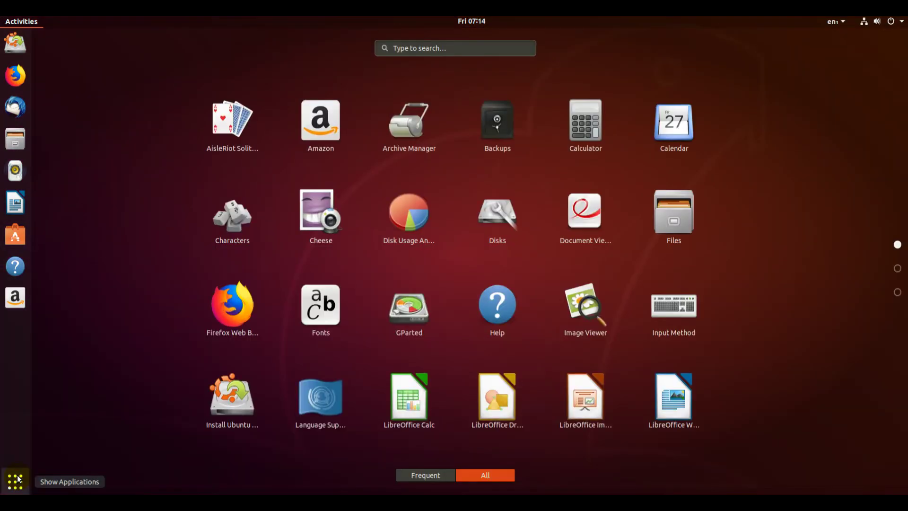
{"action": "scroll", "coordinate": [554, 221], "scroll_direction": "down", "scroll_amount": 1}
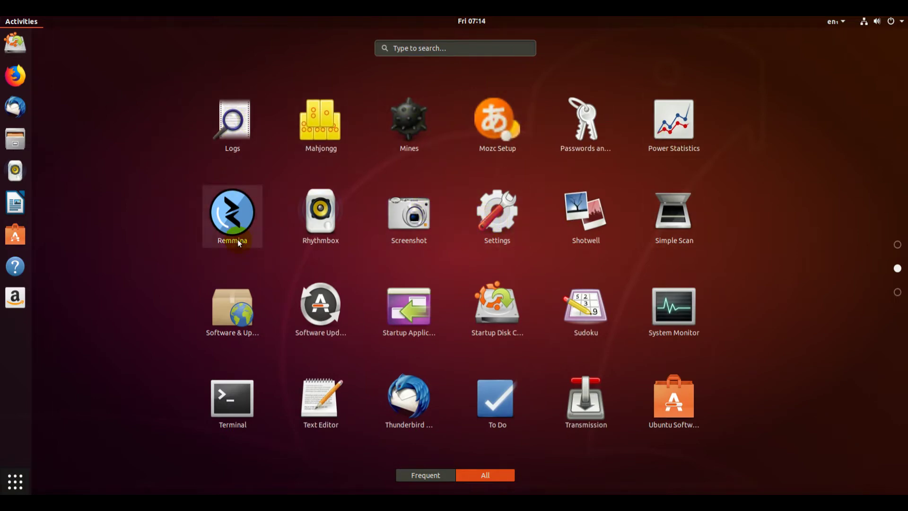
{"action": "left_click", "coordinate": [684, 320]}
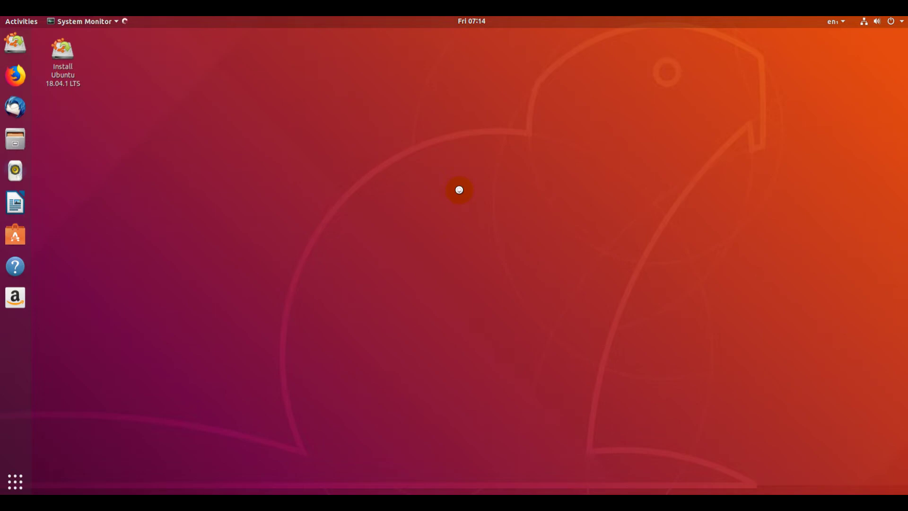
{"action": "left_click", "coordinate": [14, 481]}
{"action": "scroll", "coordinate": [503, 266], "scroll_direction": "down", "scroll_amount": 2}
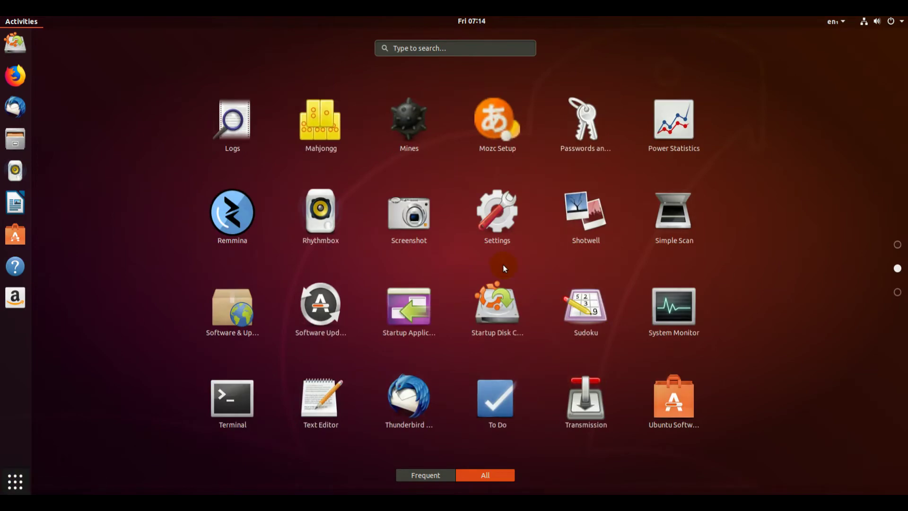
{"action": "scroll", "coordinate": [504, 265], "scroll_direction": "up", "scroll_amount": 1}
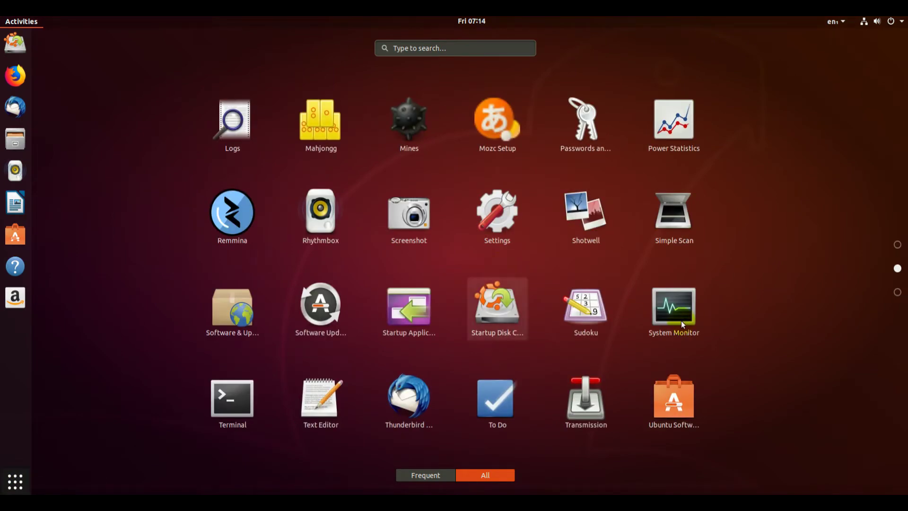
{"action": "left_click", "coordinate": [673, 307]}
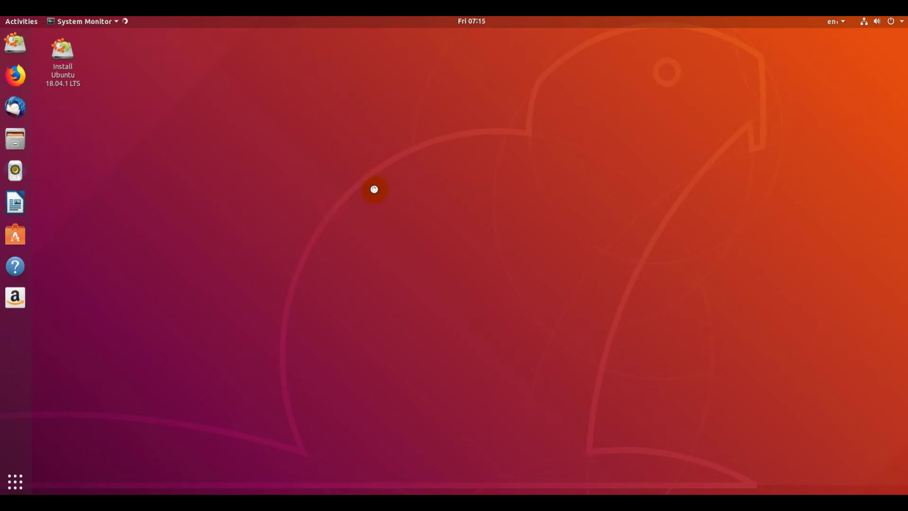
Browse the pages of installed applications and bring the System Monitor window to the front
{"action": "left_click", "coordinate": [22, 477]}
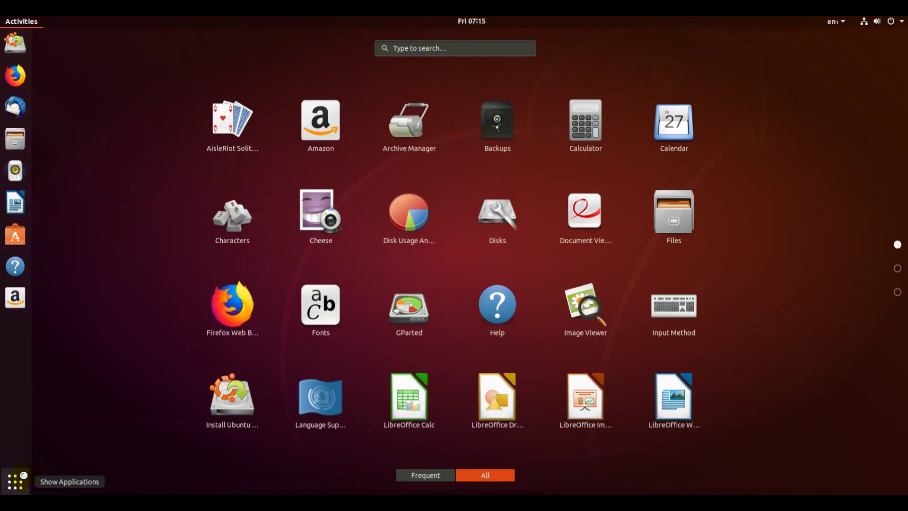
{"action": "scroll", "coordinate": [503, 273], "scroll_direction": "down", "scroll_amount": 1}
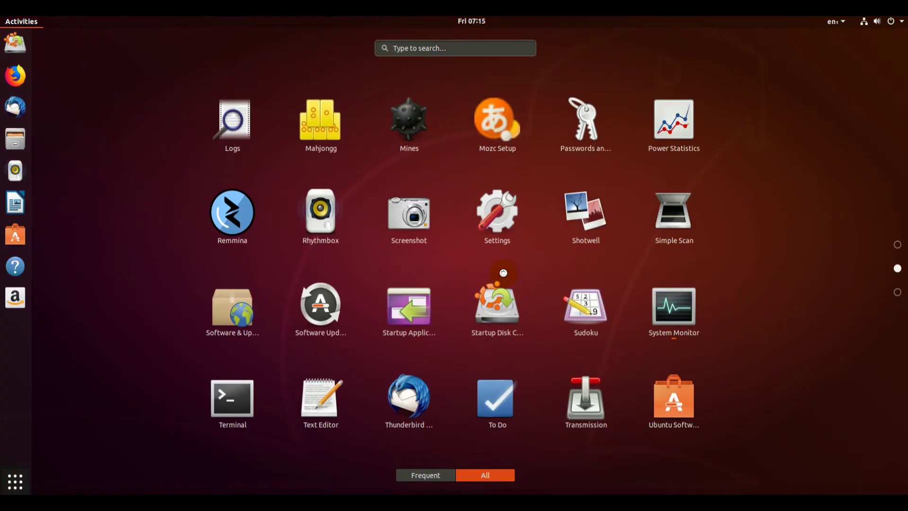
{"action": "scroll", "coordinate": [503, 273], "scroll_direction": "down", "scroll_amount": 1}
{"action": "scroll", "coordinate": [503, 271], "scroll_direction": "up", "scroll_amount": 1}
{"action": "scroll", "coordinate": [533, 278], "scroll_direction": "up", "scroll_amount": 1}
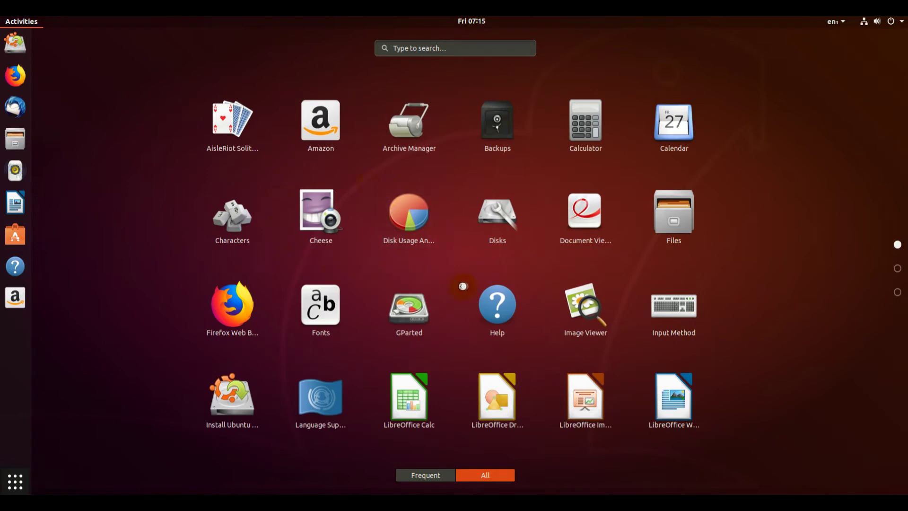
{"action": "left_click", "coordinate": [510, 212]}
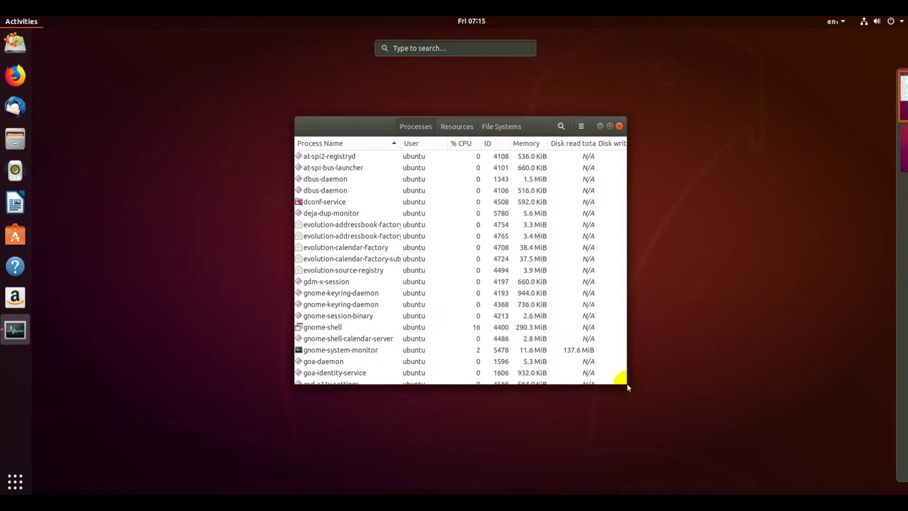
{"action": "left_click", "coordinate": [470, 131]}
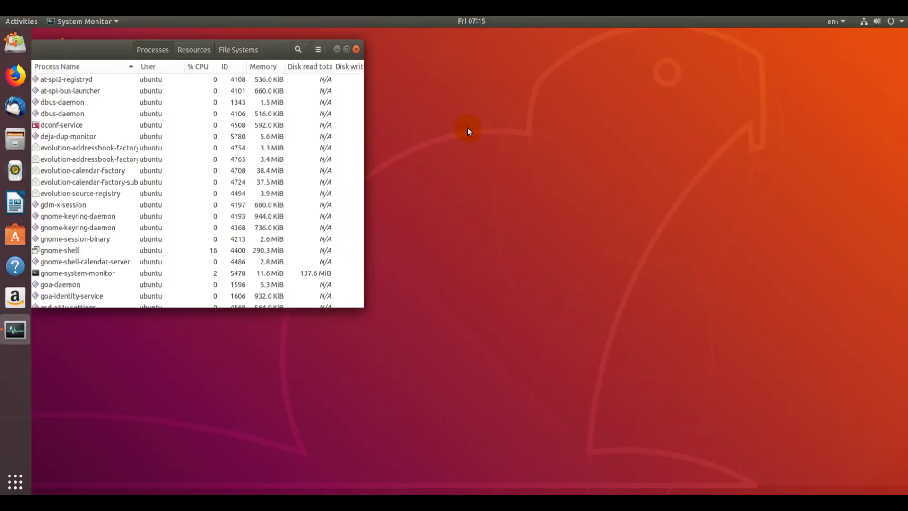
View the CPU, memory and network history graphs in a repositioned, enlarged System Monitor window, and close it
{"action": "left_click", "coordinate": [198, 51]}
{"action": "left_click_drag", "start_coordinate": [101, 49], "coordinate": [403, 141]}
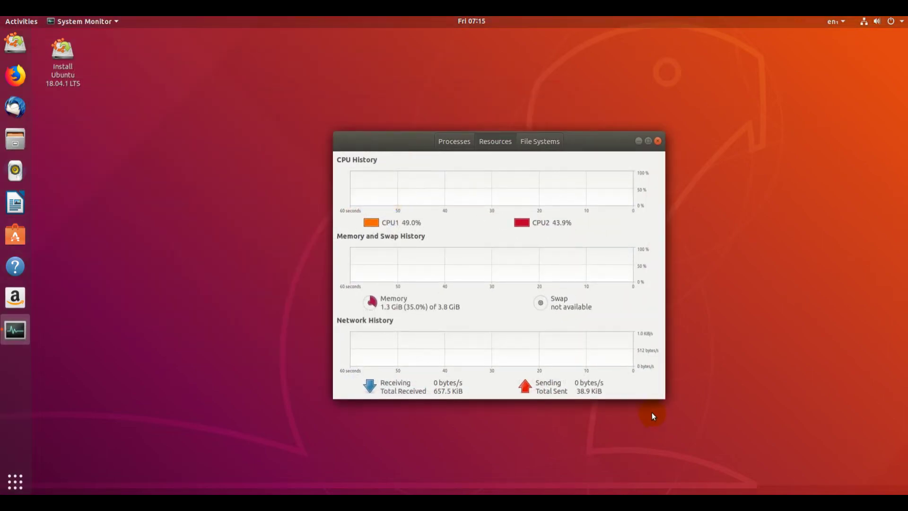
{"action": "left_click_drag", "start_coordinate": [663, 397], "coordinate": [840, 414]}
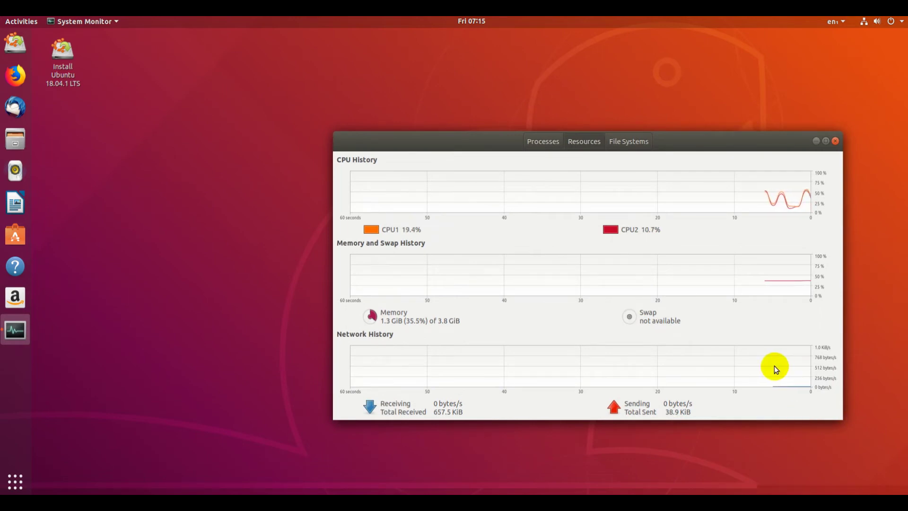
{"action": "left_click", "coordinate": [835, 141]}
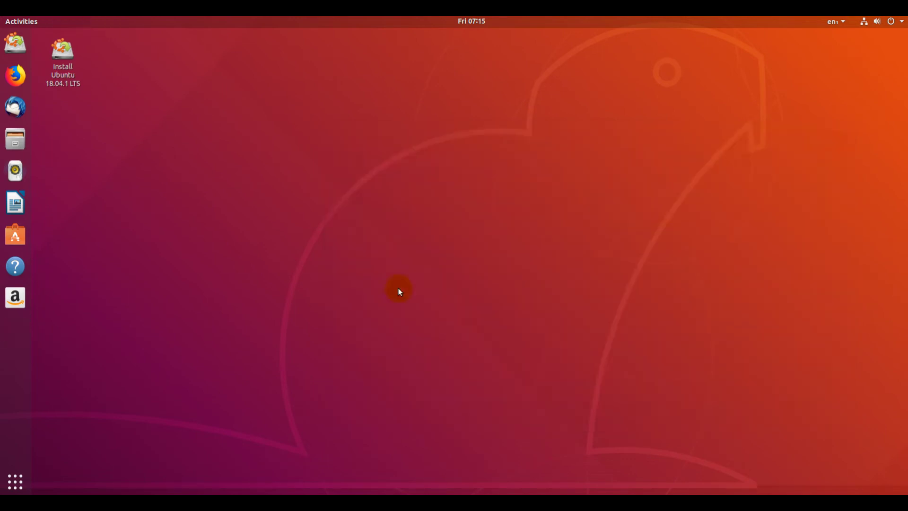
Open the system Settings and set the desktop background to the purple crocus flower wallpaper
{"action": "left_click", "coordinate": [8, 476]}
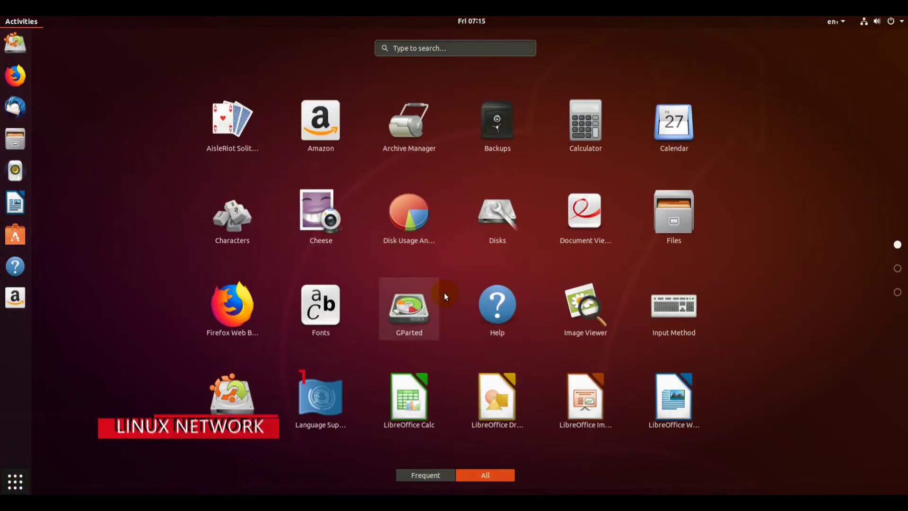
{"action": "scroll", "coordinate": [444, 294], "scroll_direction": "down", "scroll_amount": 1}
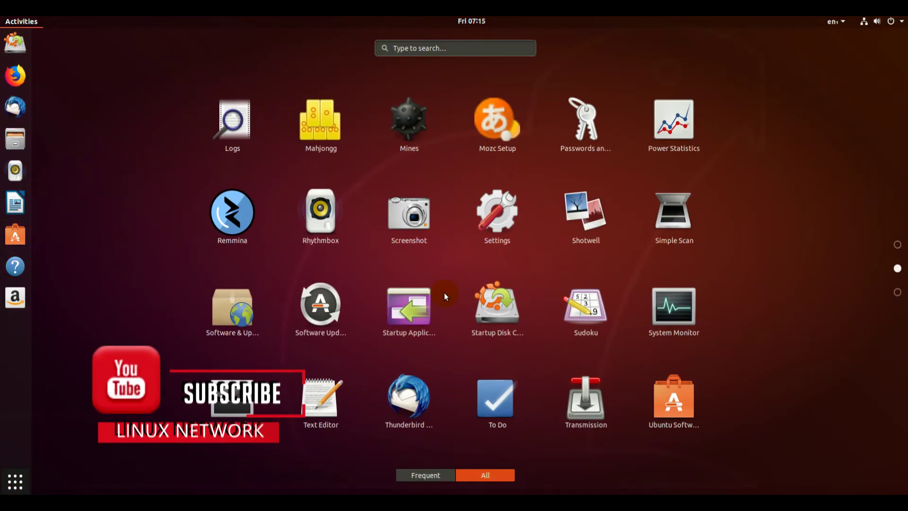
{"action": "left_click", "coordinate": [516, 228]}
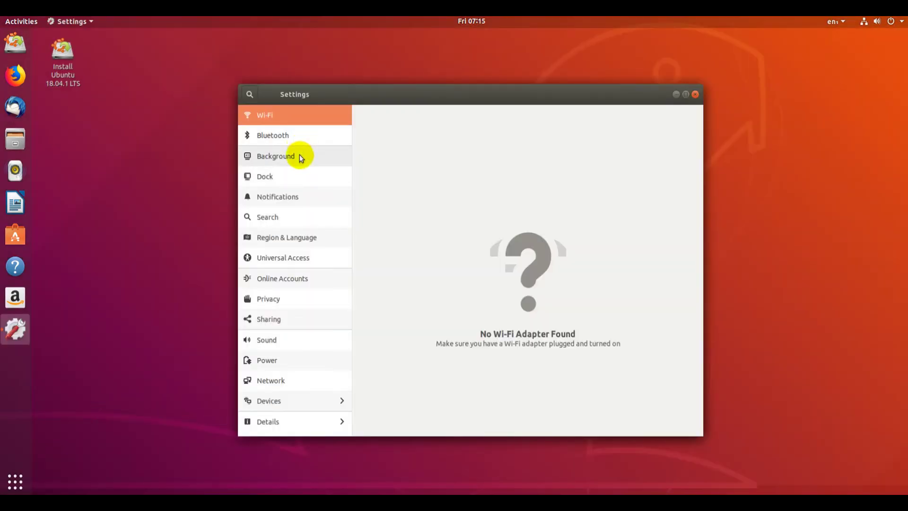
{"action": "left_click", "coordinate": [299, 158]}
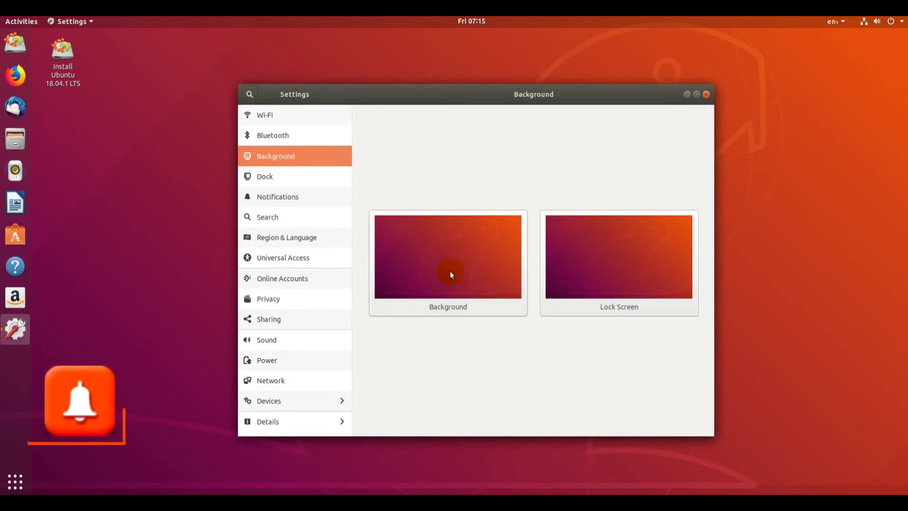
{"action": "left_click", "coordinate": [450, 272]}
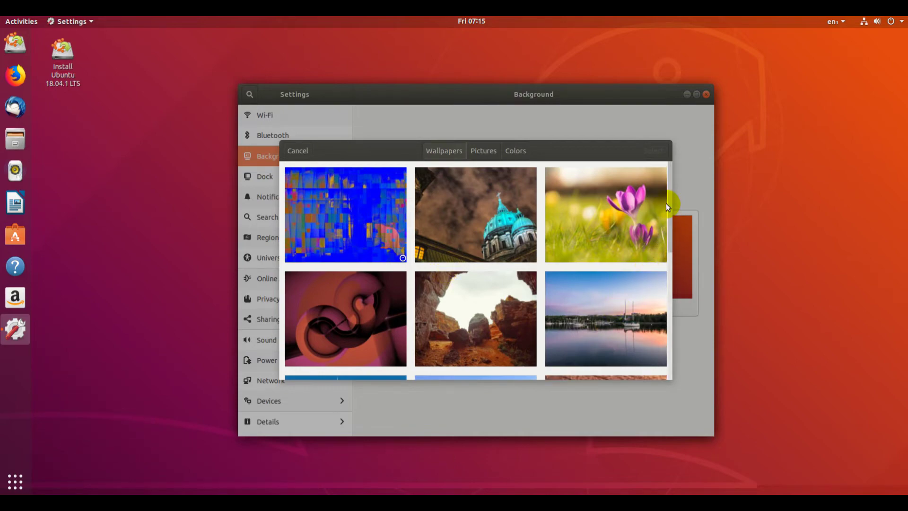
{"action": "scroll", "coordinate": [671, 199], "scroll_direction": "down", "scroll_amount": 2}
{"action": "left_click_drag", "start_coordinate": [674, 219], "coordinate": [674, 180]}
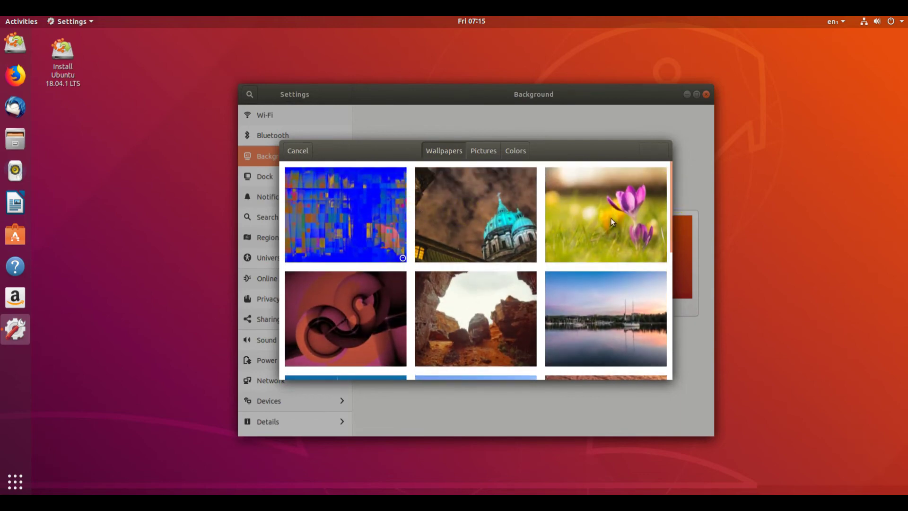
{"action": "left_click", "coordinate": [634, 219]}
{"action": "left_click", "coordinate": [654, 155]}
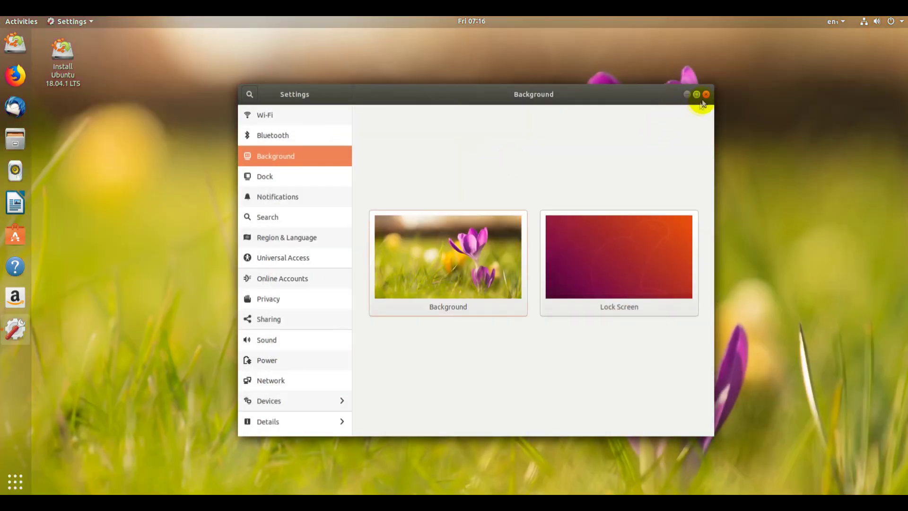
Look at the wallpaper choices for the lock screen without changing it, and view the Dock settings
{"action": "left_click", "coordinate": [634, 244]}
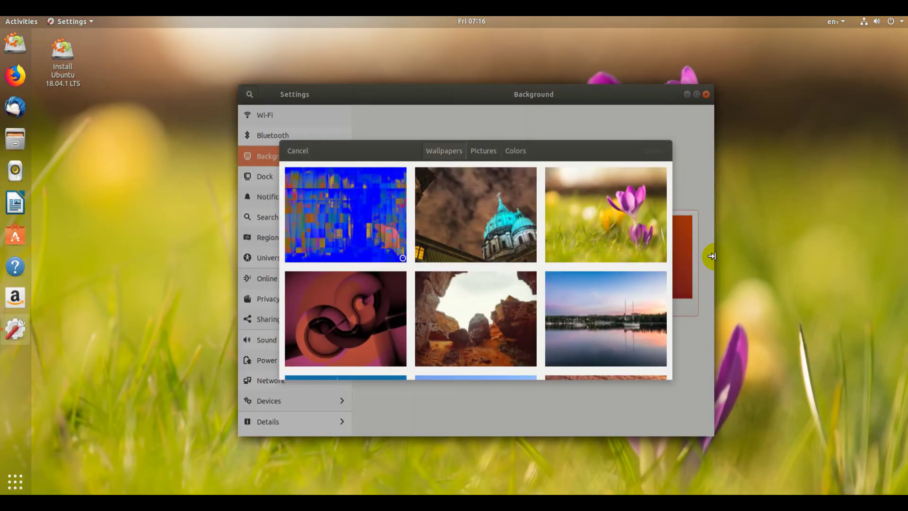
{"action": "left_click", "coordinate": [301, 151]}
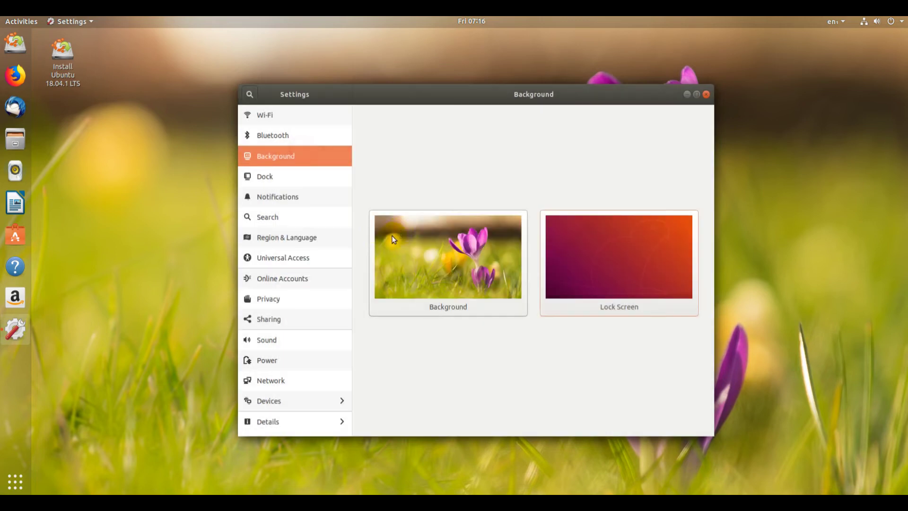
{"action": "left_click", "coordinate": [266, 178]}
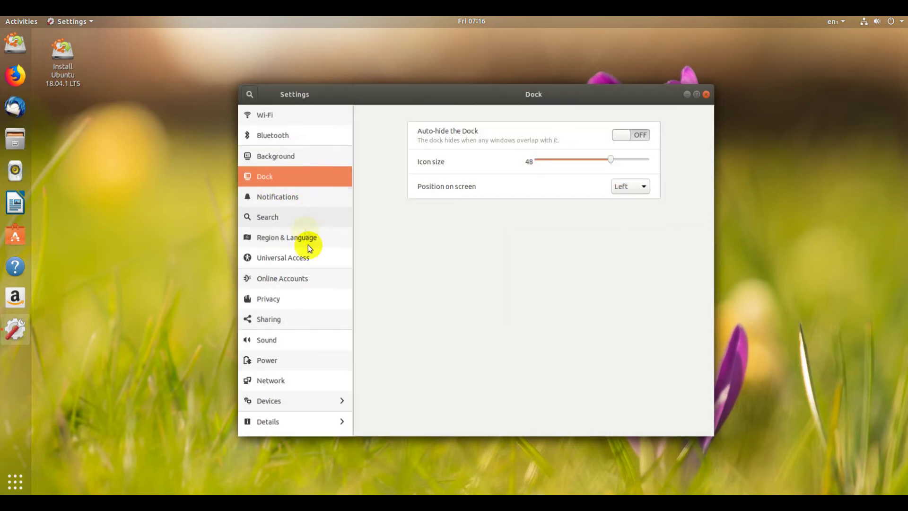
View the system's About details, highlight the Ubuntu version name, and return to the main settings list
{"action": "left_click", "coordinate": [304, 423]}
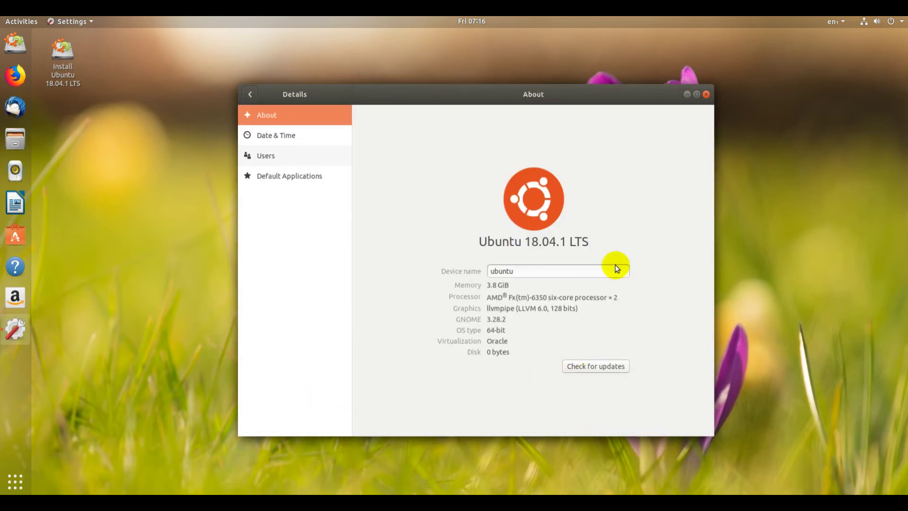
{"action": "left_click_drag", "start_coordinate": [589, 242], "coordinate": [480, 243]}
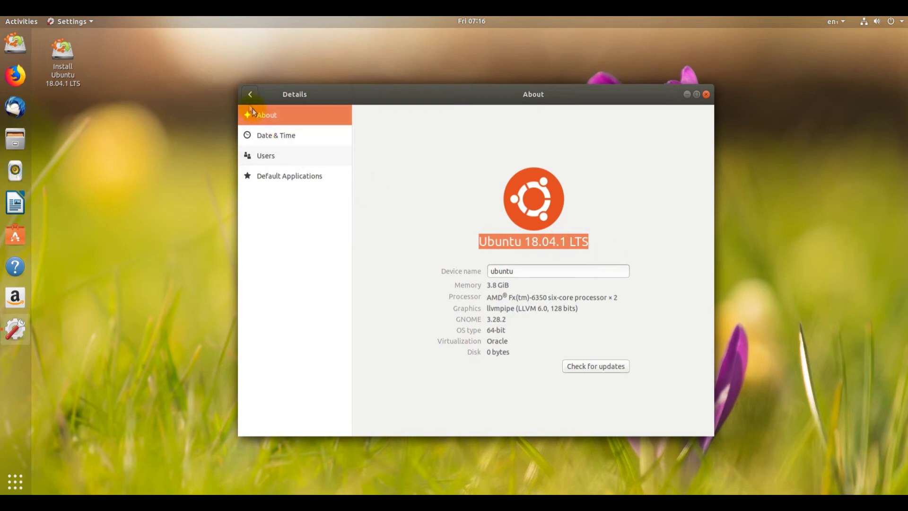
{"action": "left_click", "coordinate": [249, 95]}
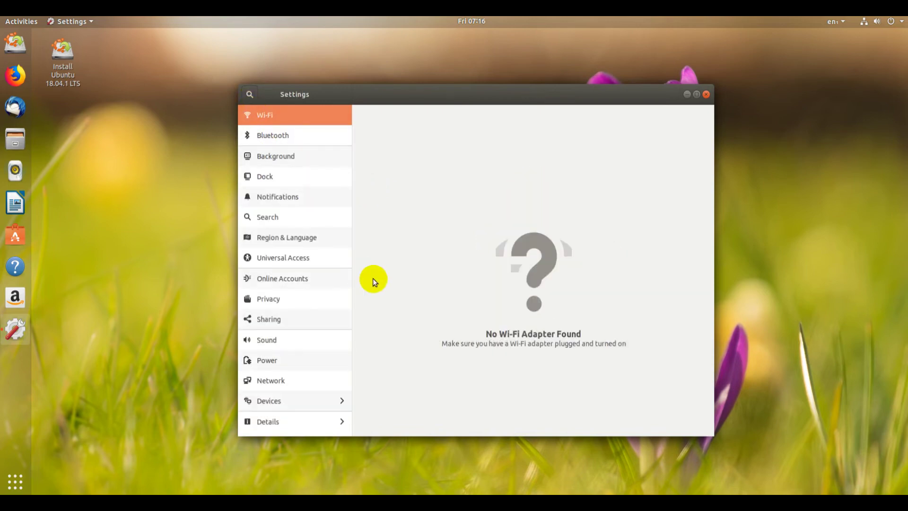
View the display options among the device settings, and close the Settings window
{"action": "left_click", "coordinate": [296, 400]}
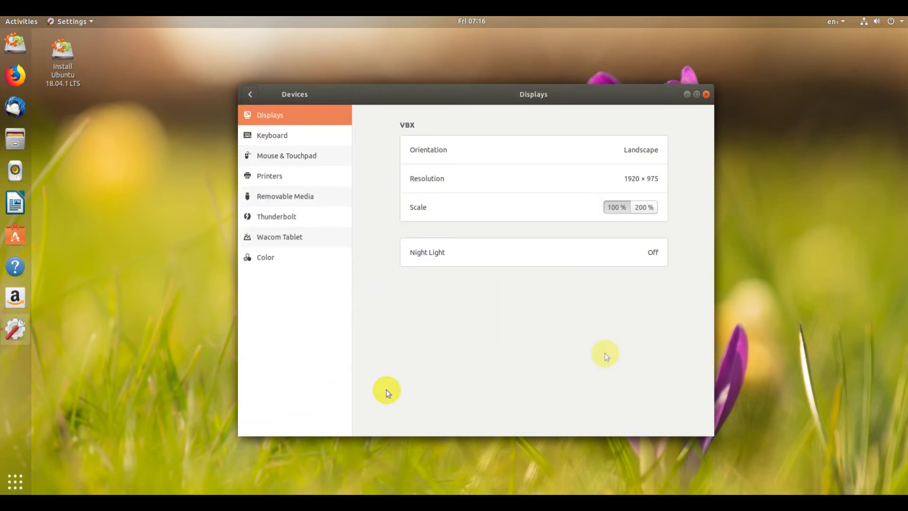
{"action": "left_click", "coordinate": [705, 95]}
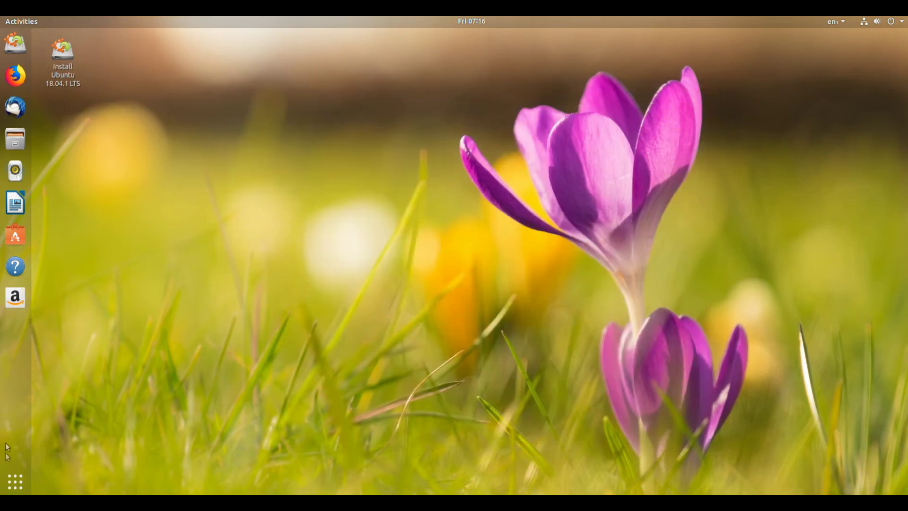
Open the Terminal from the full list of applications and move its window to the upper middle of the desktop
{"action": "left_click", "coordinate": [15, 480]}
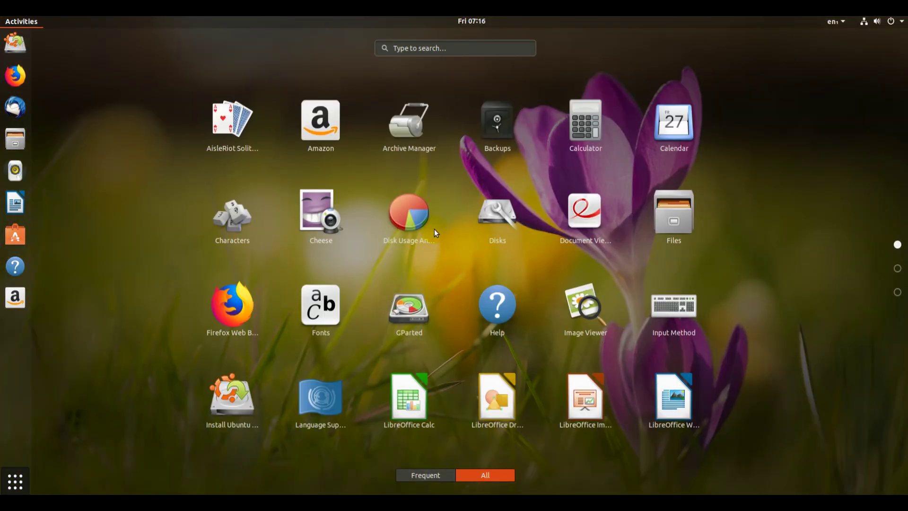
{"action": "scroll", "coordinate": [434, 229], "scroll_direction": "down", "scroll_amount": 2}
{"action": "scroll", "coordinate": [436, 232], "scroll_direction": "up", "scroll_amount": 1}
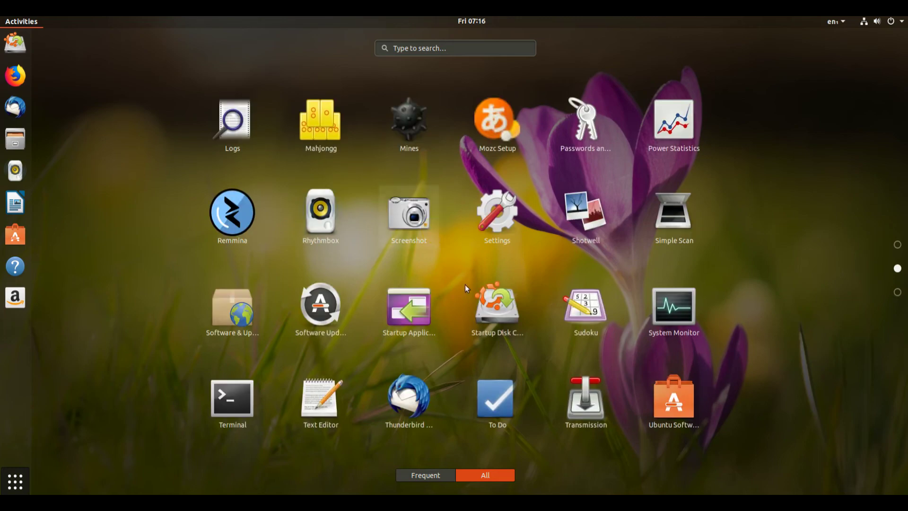
{"action": "left_click", "coordinate": [243, 409]}
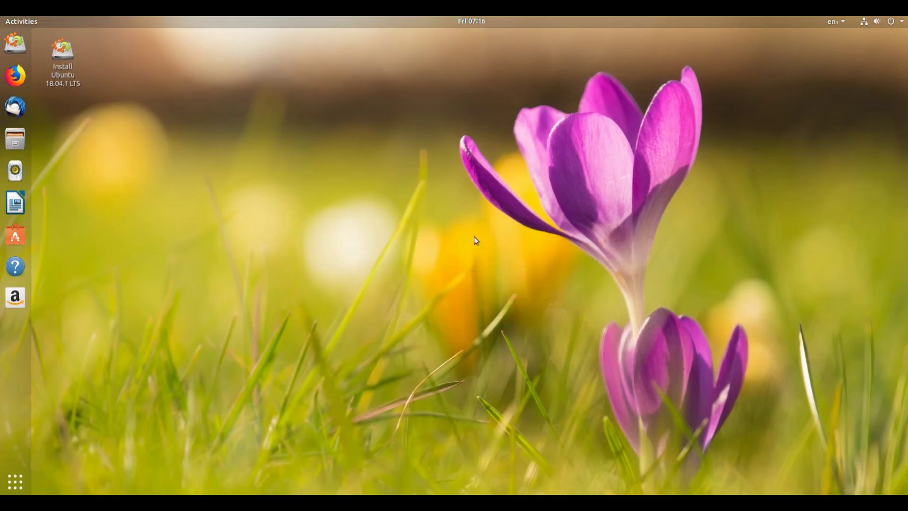
{"action": "left_click_drag", "start_coordinate": [272, 116], "coordinate": [444, 86]}
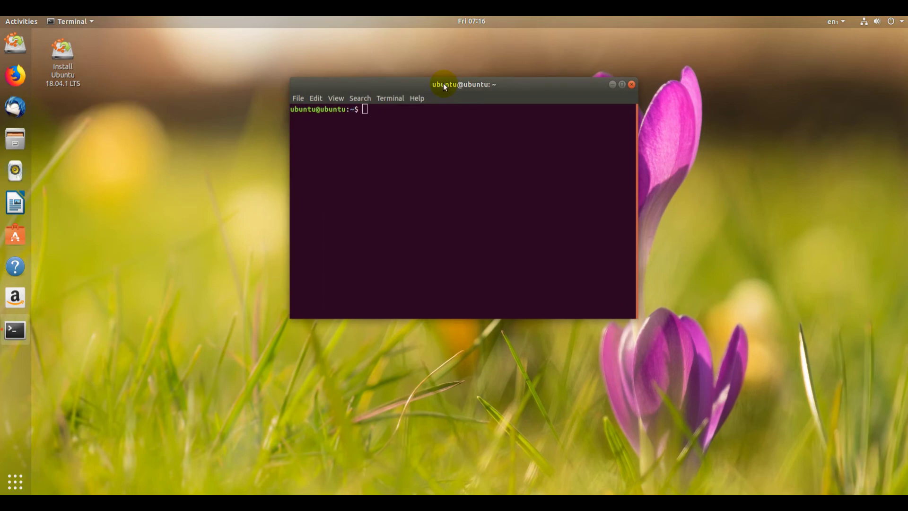
View the Terminal's version information, credits and license, and close the information dialog
{"action": "left_click", "coordinate": [418, 97]}
{"action": "left_click", "coordinate": [429, 124]}
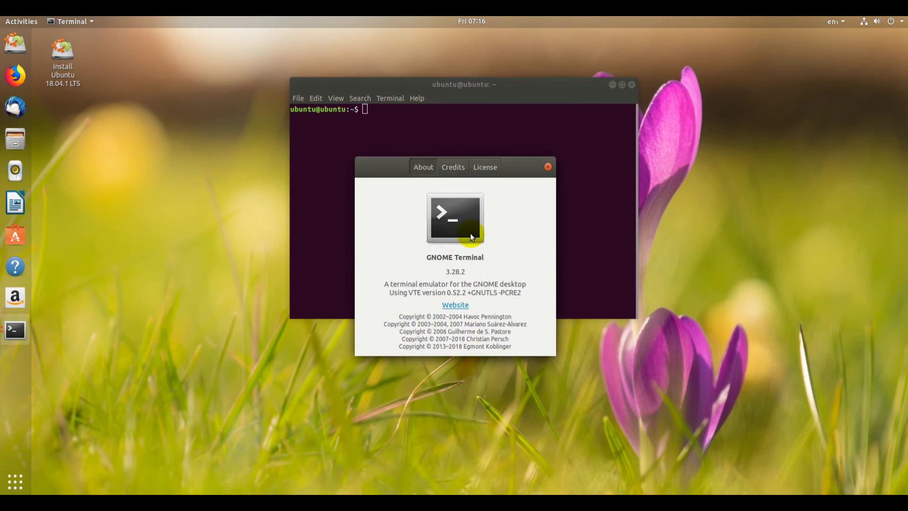
{"action": "left_click", "coordinate": [452, 171]}
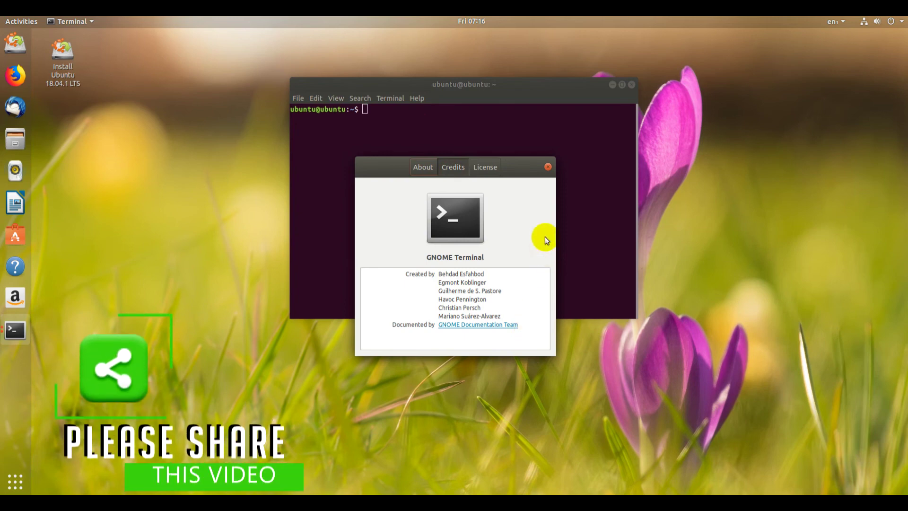
{"action": "left_click", "coordinate": [489, 168]}
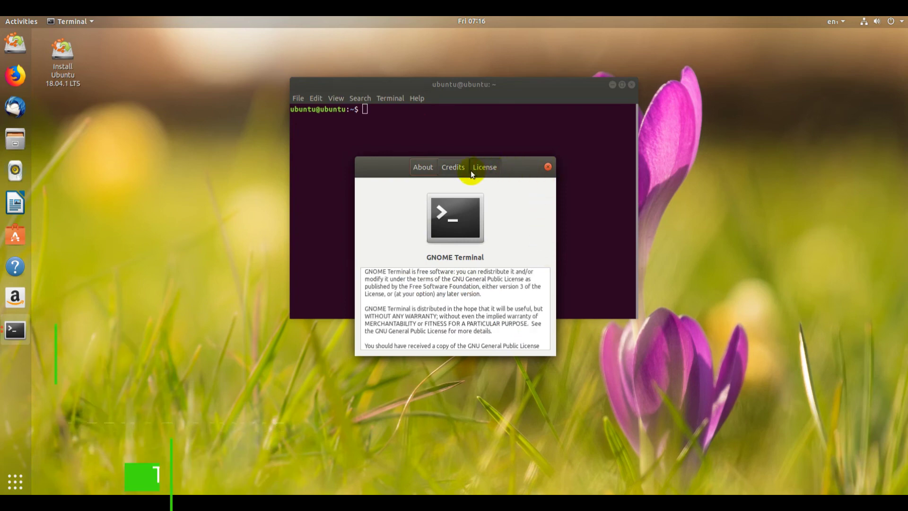
{"action": "left_click", "coordinate": [458, 171]}
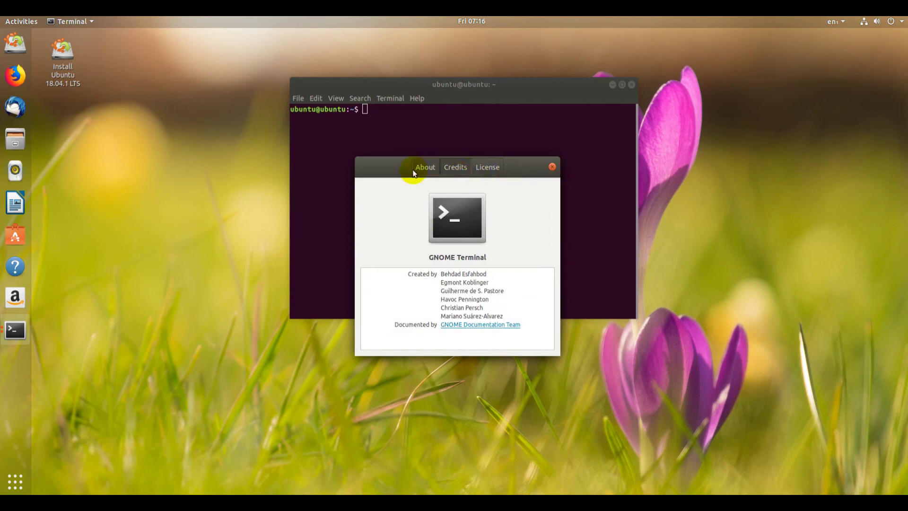
{"action": "left_click", "coordinate": [419, 168]}
{"action": "left_click", "coordinate": [551, 168]}
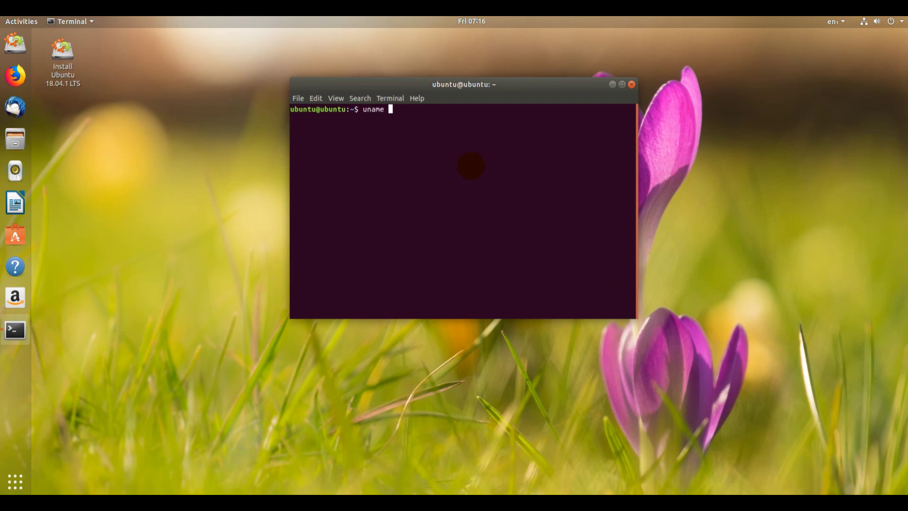
Run uname -a and uname -r in the Terminal to check the system and kernel release, and close the Terminal
{"action": "type", "text": "uname -a"}
{"action": "key", "text": "Return"}
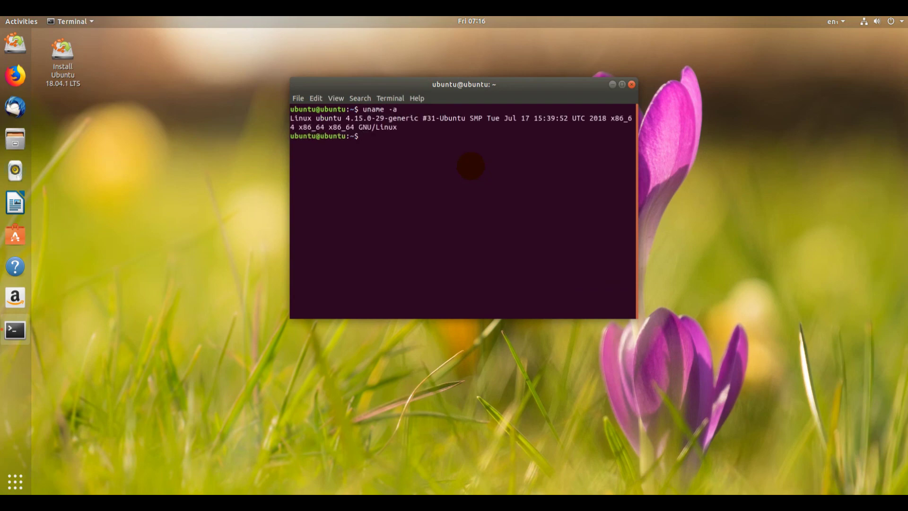
{"action": "type", "text": "uname -r"}
{"action": "key", "text": "Return"}
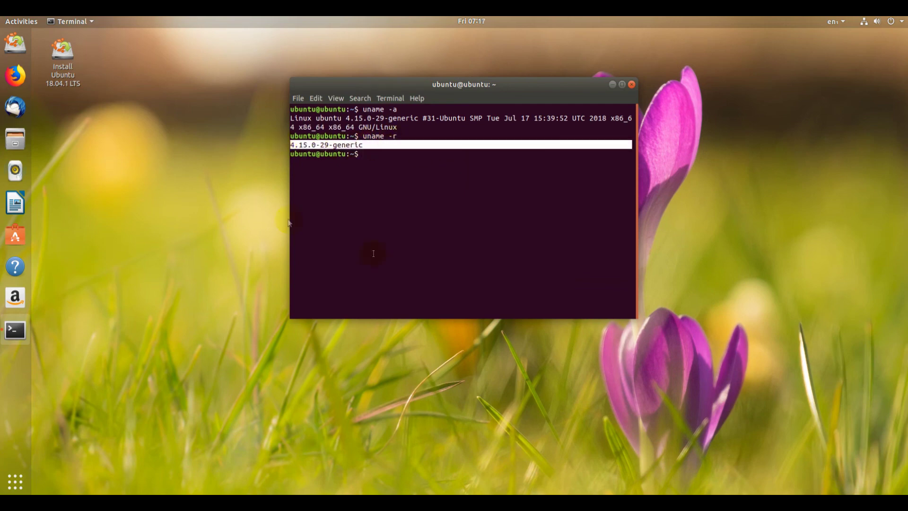
{"action": "left_click", "coordinate": [631, 84]}
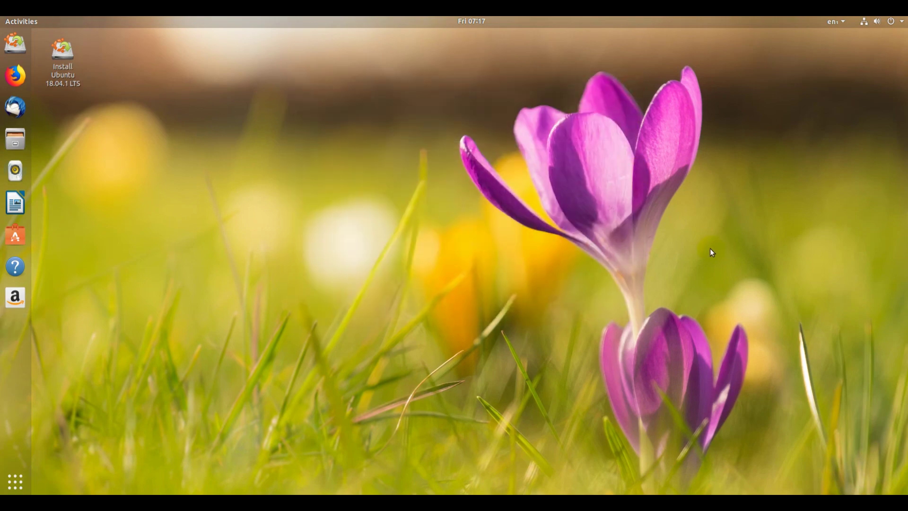